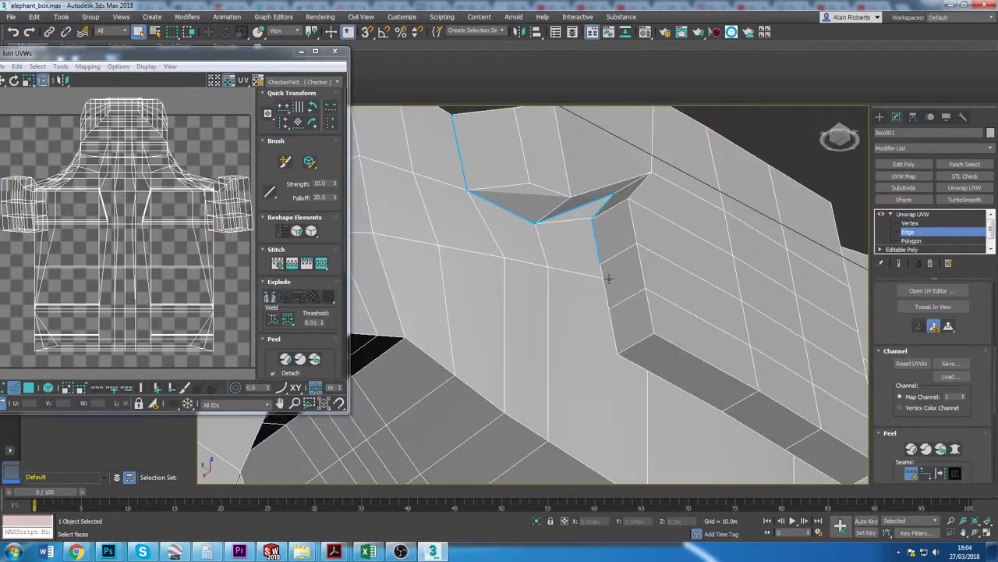
Orbit and zoom around the low-poly elephant in 3ds Max to inspect the marked seam edges.
middle_click_drag(606, 279, 712, 330, "alt")
scroll(713, 286, "up", 2)
mouse_move(713, 287)
middle_mouse_down("alt")
mouse_move(653, 225)
mouse_move(677, 272)
mouse_move(461, 362)
middle_mouse_up("alt")
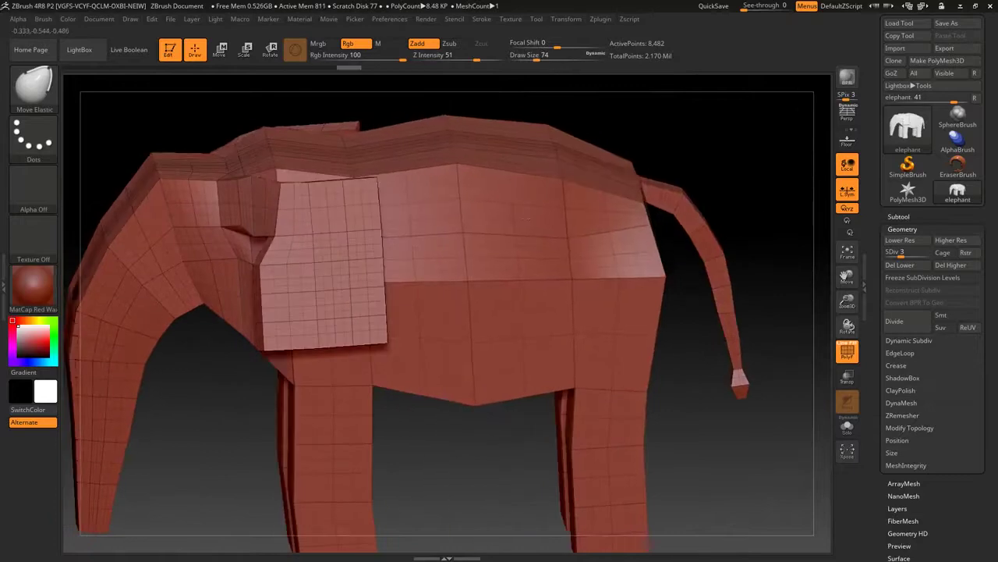
Cycle through the Move brushes, apply plain grey BasicMaterial, and frame the elephant's side.
key("b")
key("m")
key("t")
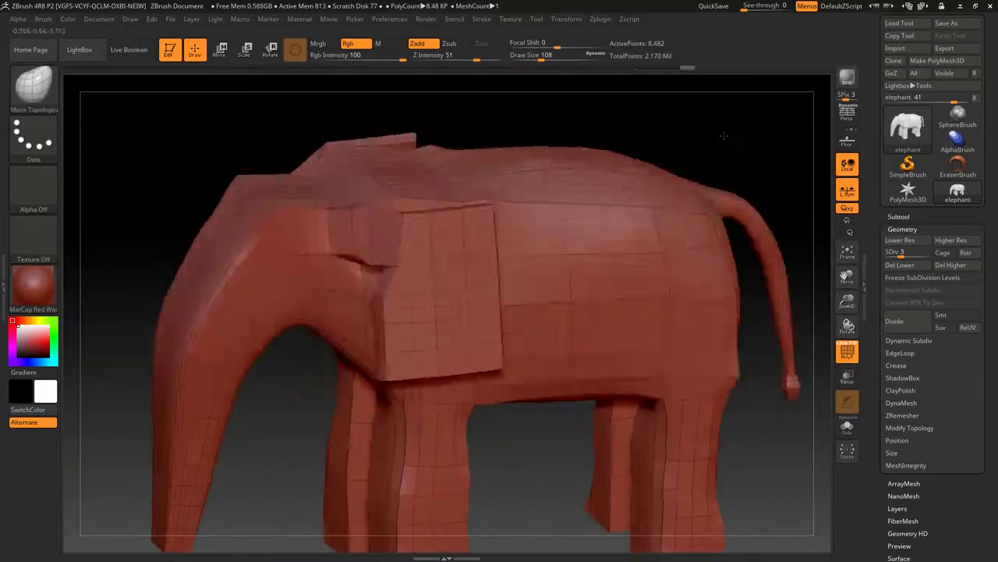
key("m")
key("b")
left_click(397, 336)
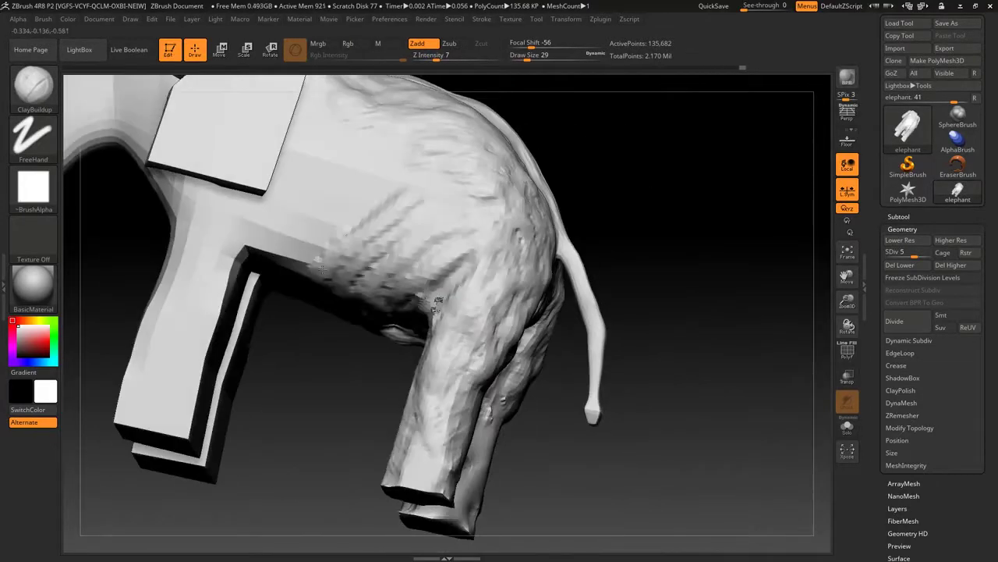
left_click_drag(321, 268, 592, 301)
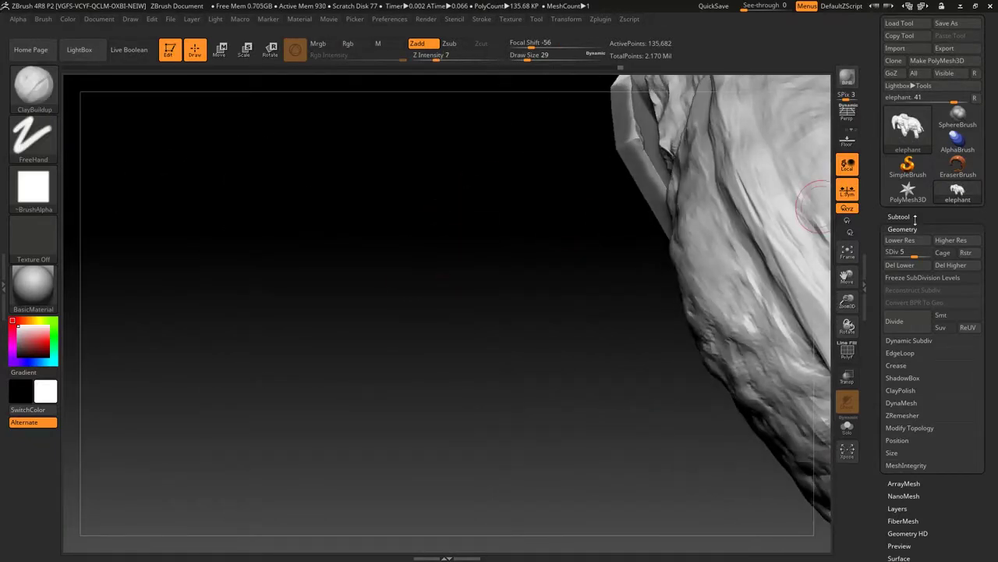
mouse_move(852, 307)
left_mouse_down()
mouse_move(268, 362)
mouse_move(246, 380)
left_mouse_up()
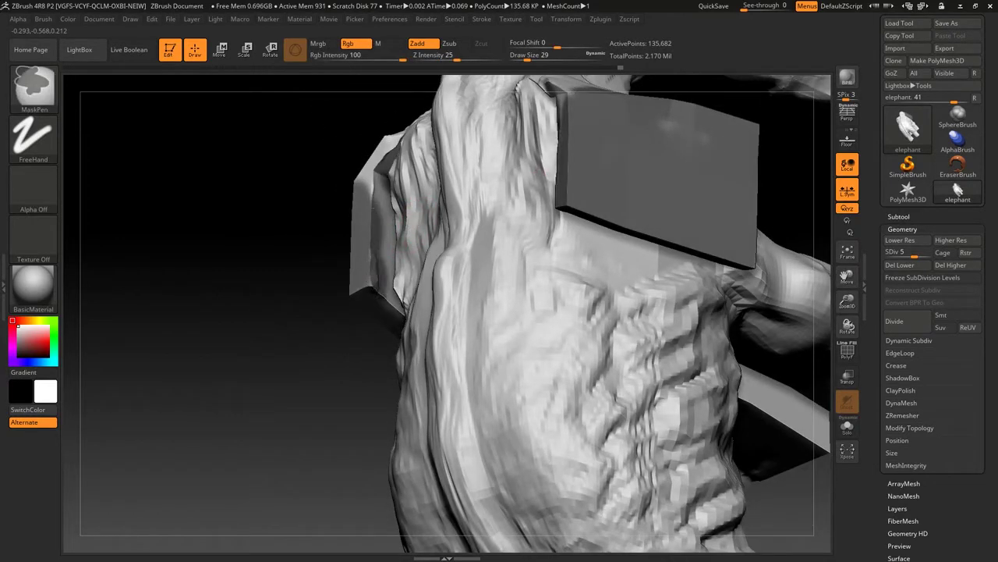
Mask the flat ear panel, hide the unmasked mesh to inspect it, then restore the full elephant.
left_click_drag(282, 213, 337, 165)
key("ctrl")
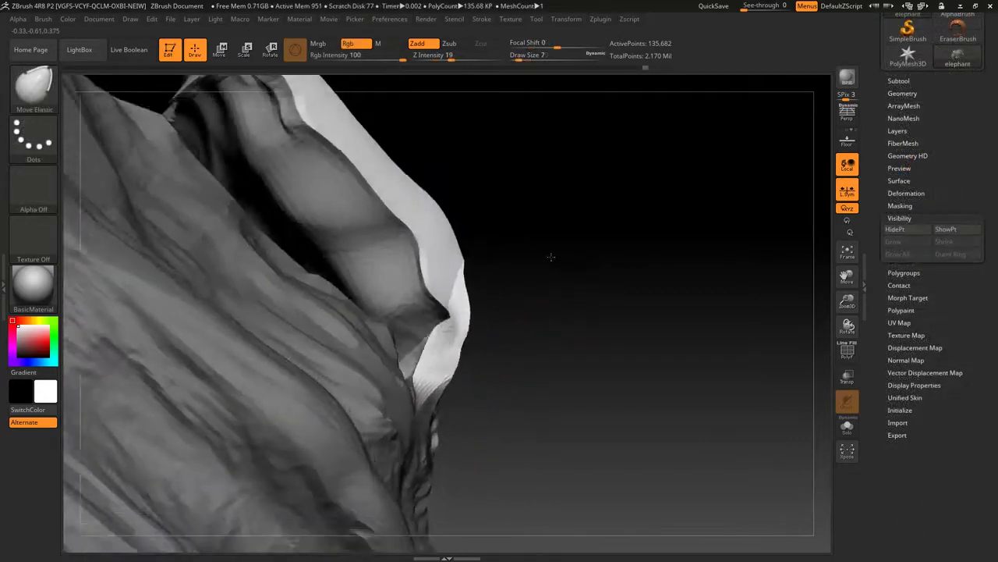
mouse_move(550, 256)
left_mouse_down()
mouse_move(535, 330)
mouse_move(540, 262)
left_mouse_up()
left_click(904, 231)
mouse_move(665, 309)
left_mouse_down()
mouse_move(646, 296)
mouse_move(710, 285)
left_mouse_up()
mouse_move(847, 304)
left_mouse_down()
mouse_move(610, 361)
mouse_move(661, 392)
left_mouse_up()
key("ctrl+z")
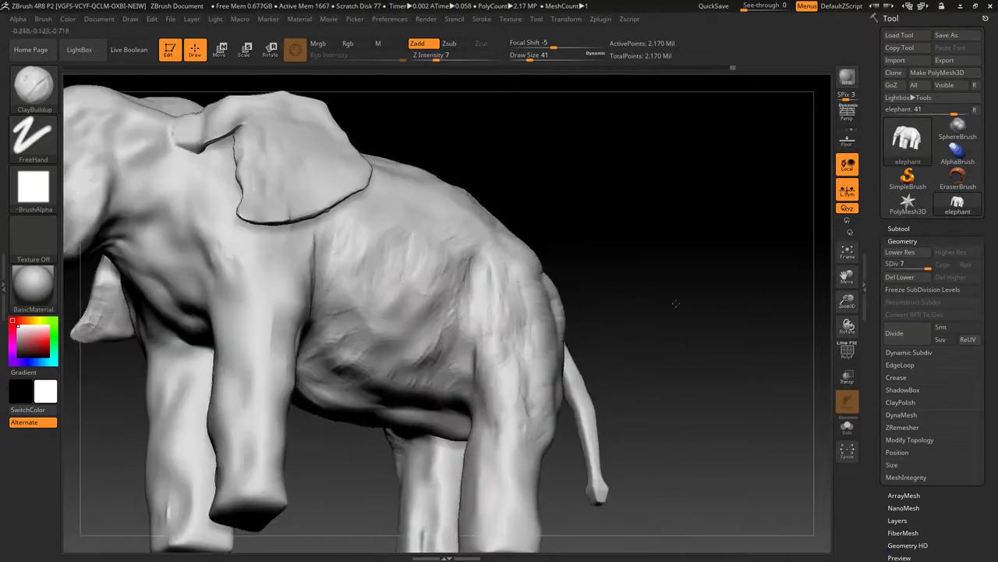
Orbit the elephant to a steep angle to view its head and trunk.
left_click_drag(676, 304, 640, 234)
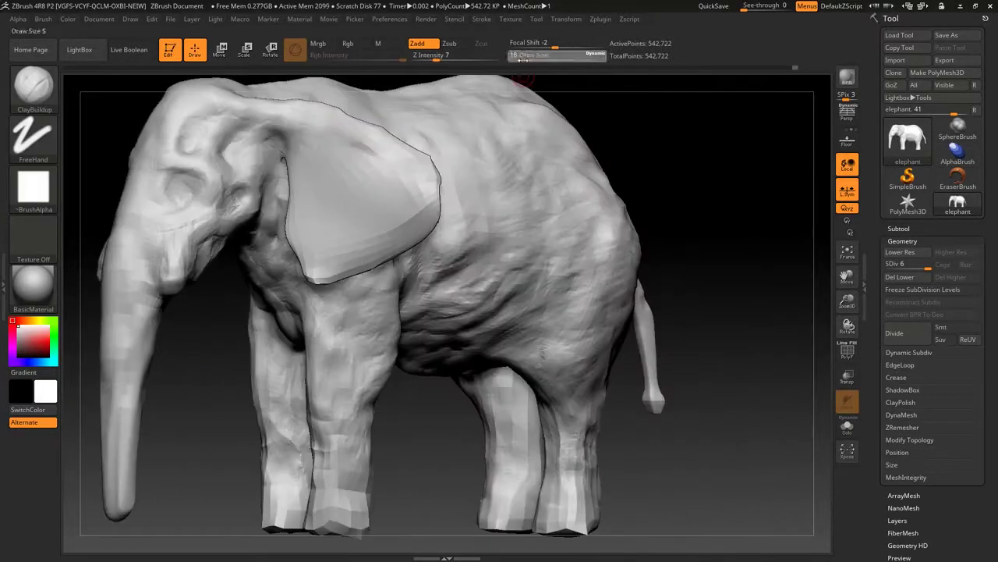
Rotate the elephant to inspect its underside, its side and its rear.
mouse_move(343, 270)
left_mouse_down()
mouse_move(398, 440)
mouse_move(432, 471)
left_mouse_up()
left_click_drag(354, 411, 513, 468)
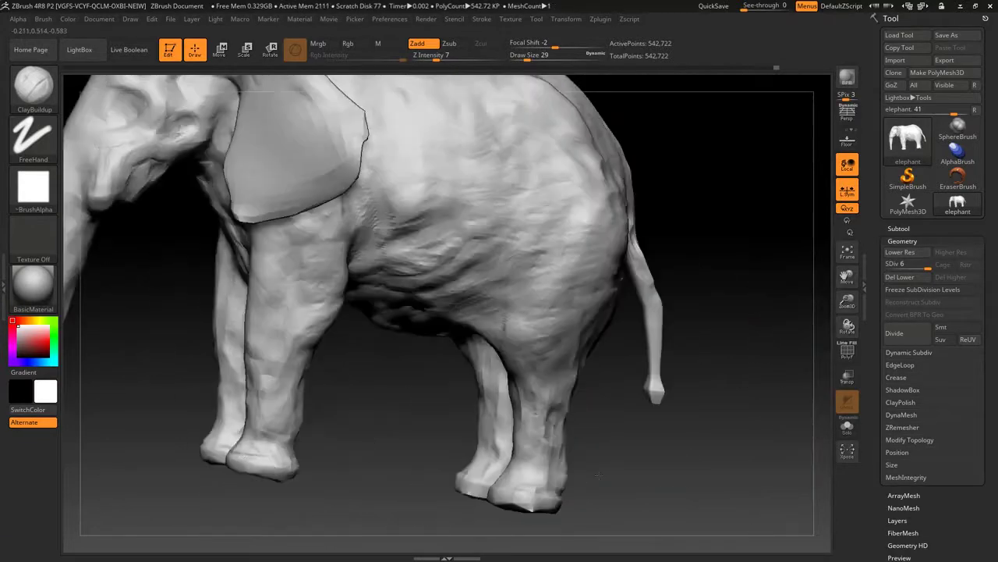
left_click_drag(597, 475, 559, 310)
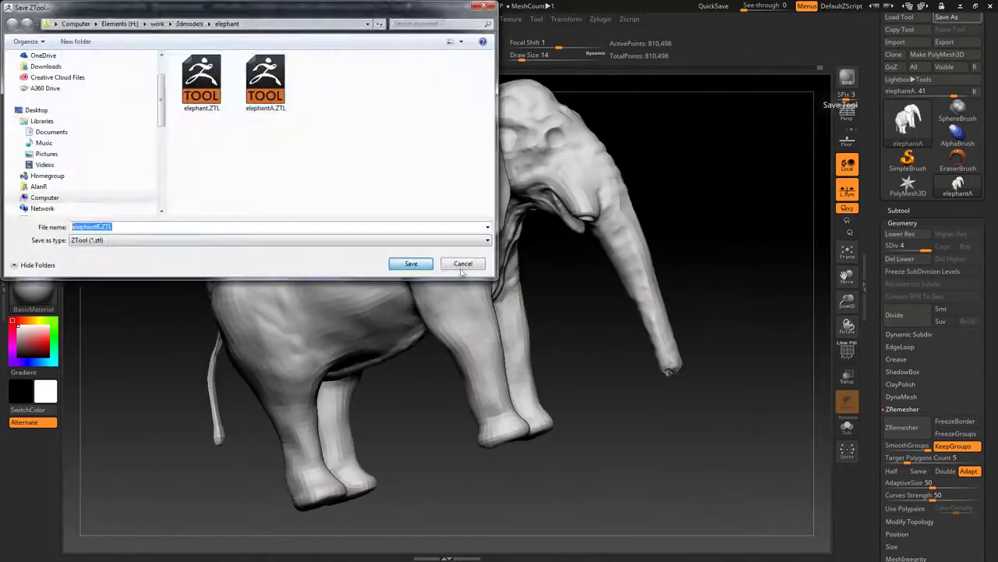
Run ZRemesher on the elephant to generate new clean topology.
left_click(902, 427)
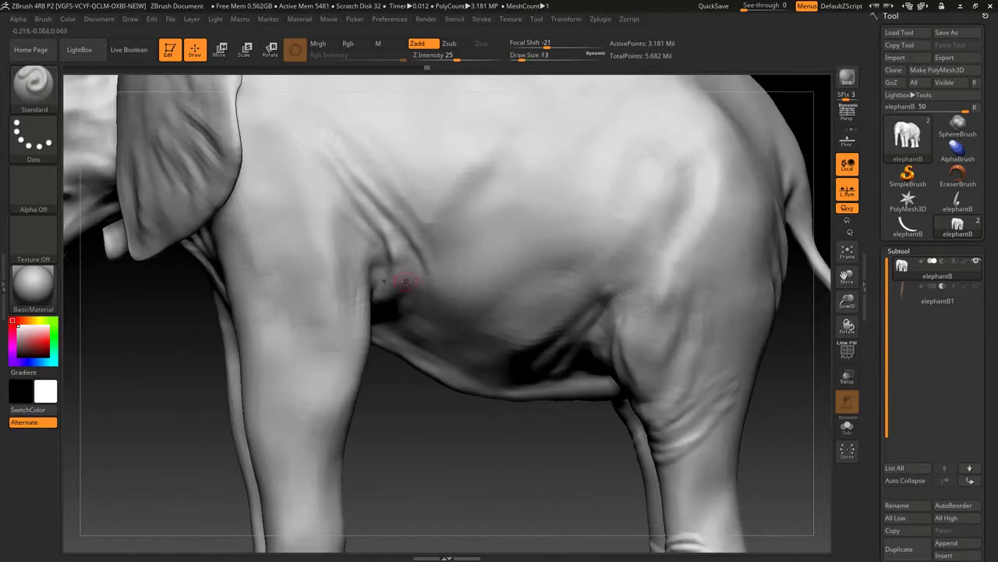
View the elephant's belly and legs from below, then move in close under the head and trunk.
mouse_move(406, 281)
right_mouse_down()
mouse_move(329, 261)
mouse_move(450, 414)
mouse_move(319, 261)
mouse_move(346, 394)
mouse_move(388, 396)
right_mouse_up()
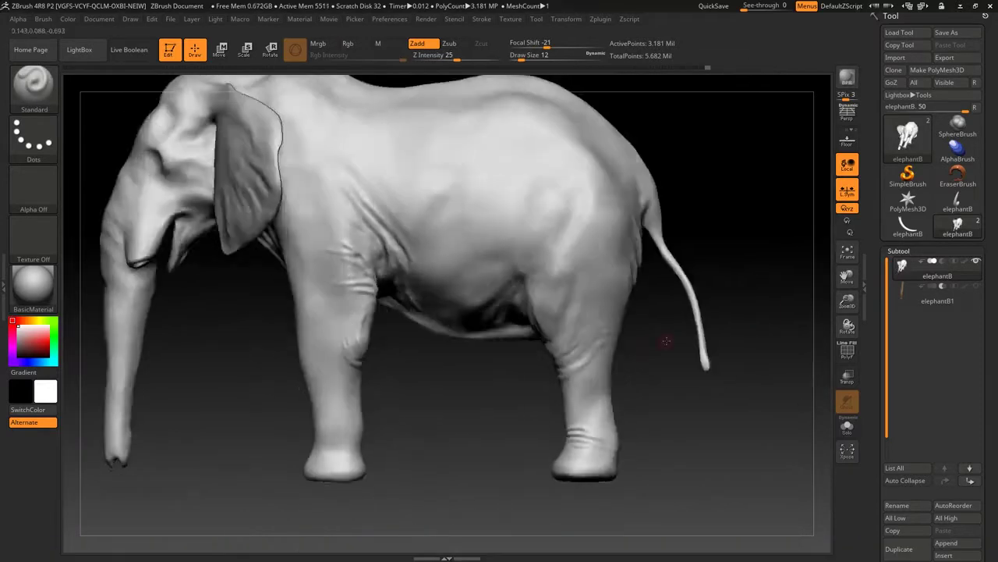
mouse_move(666, 341)
right_mouse_down()
mouse_move(445, 346)
mouse_move(383, 234)
mouse_move(531, 301)
mouse_move(457, 146)
mouse_move(343, 170)
mouse_move(245, 328)
mouse_move(463, 140)
right_mouse_up()
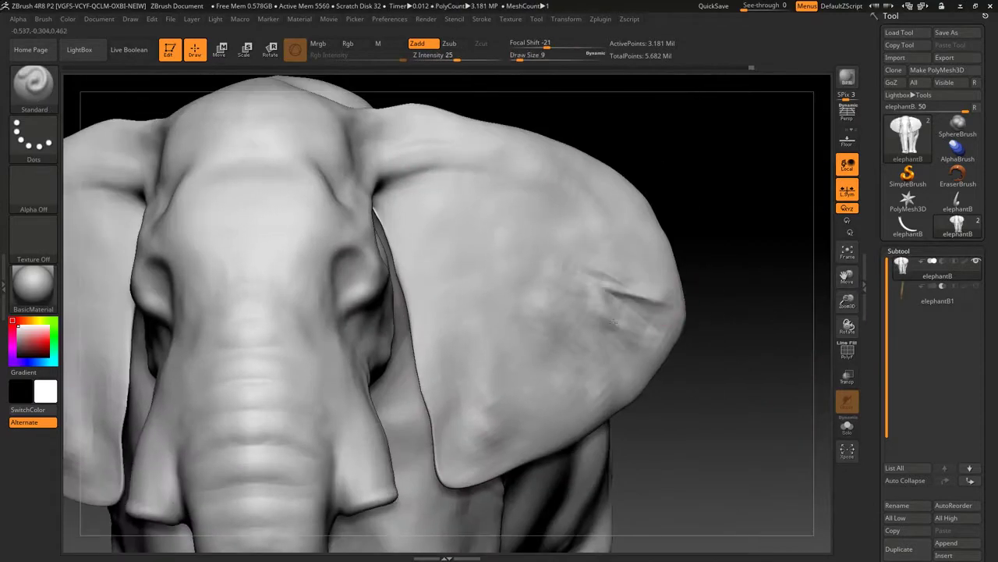